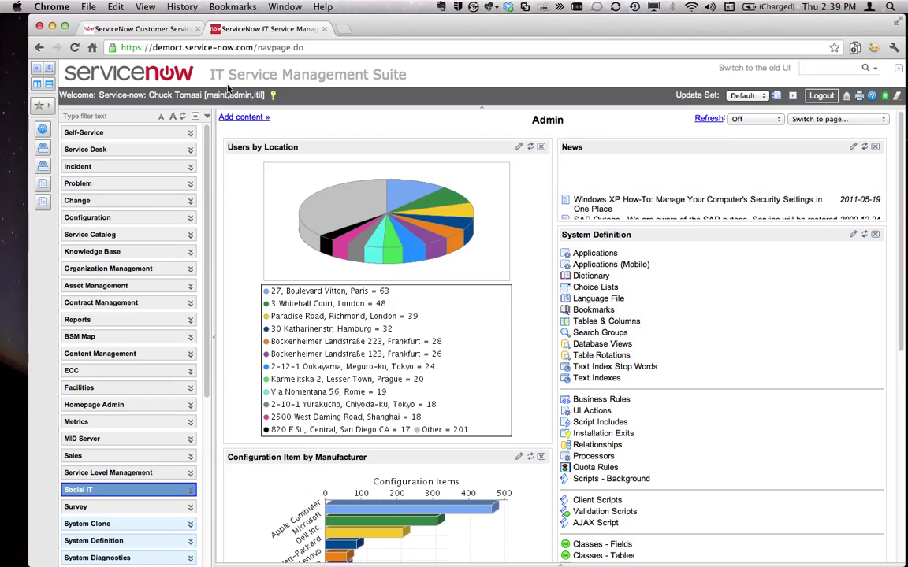
# - Filter the navigator on 'database' and open System Definition > Database Views
pyautogui.click(85, 117)
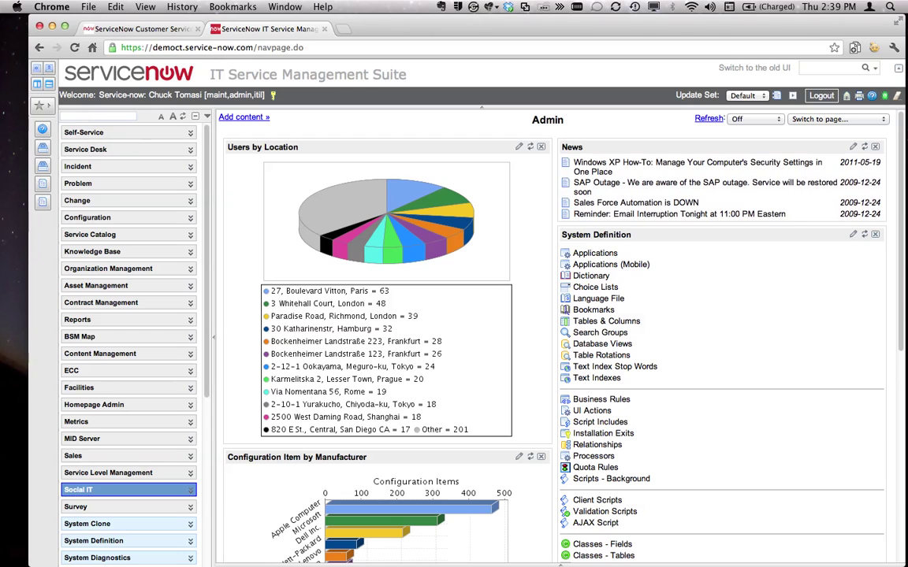
pyautogui.write('database')
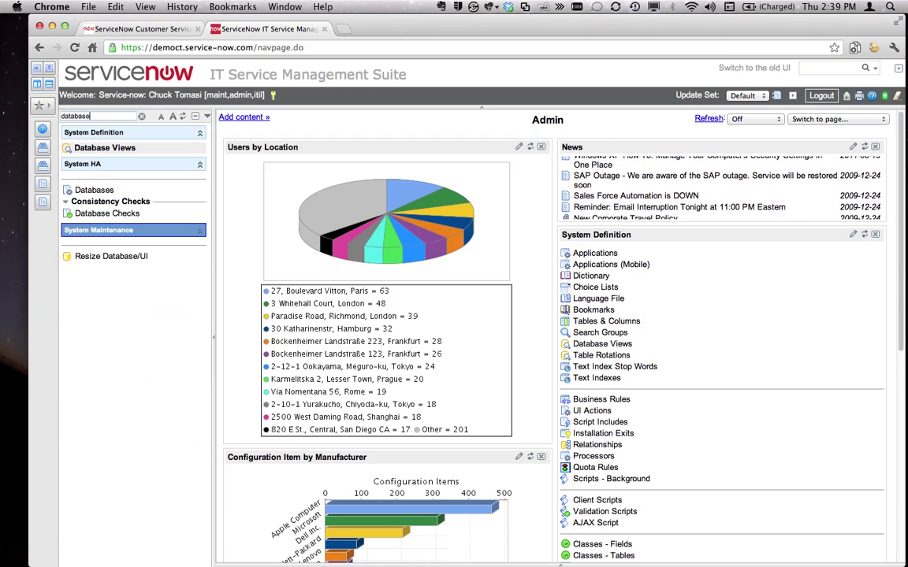
pyautogui.click(106, 148)
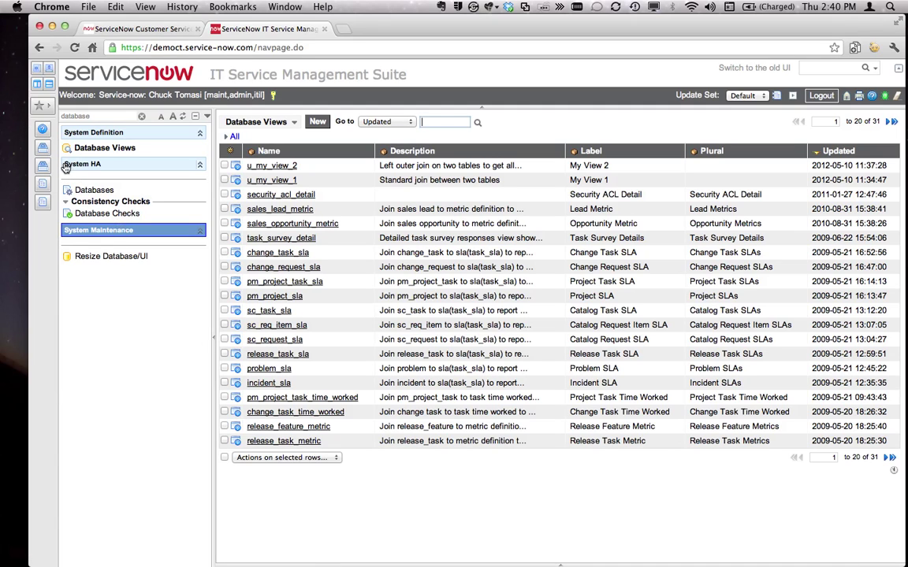
# - Browse the My Table 1 records, then the three My Table 2 records
pyautogui.click(42, 149)
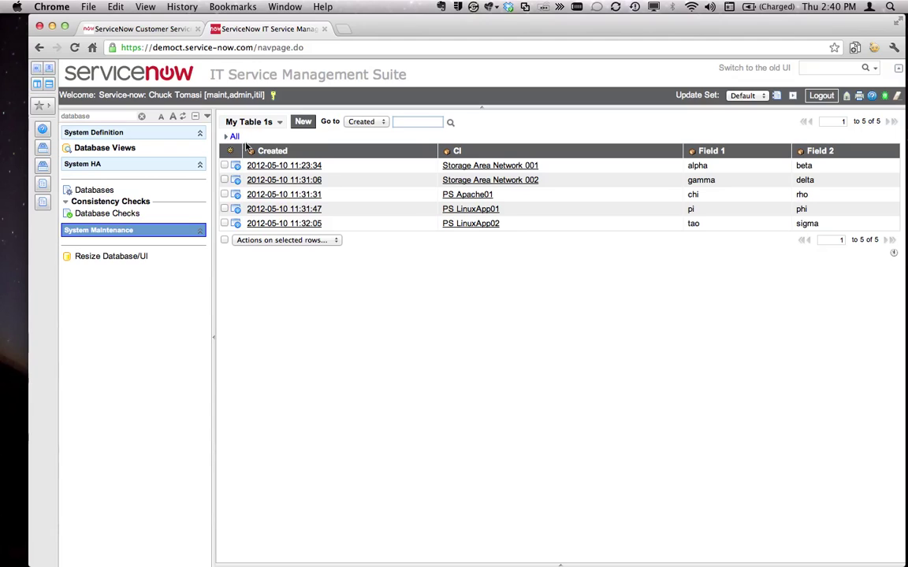
pyautogui.click(41, 148)
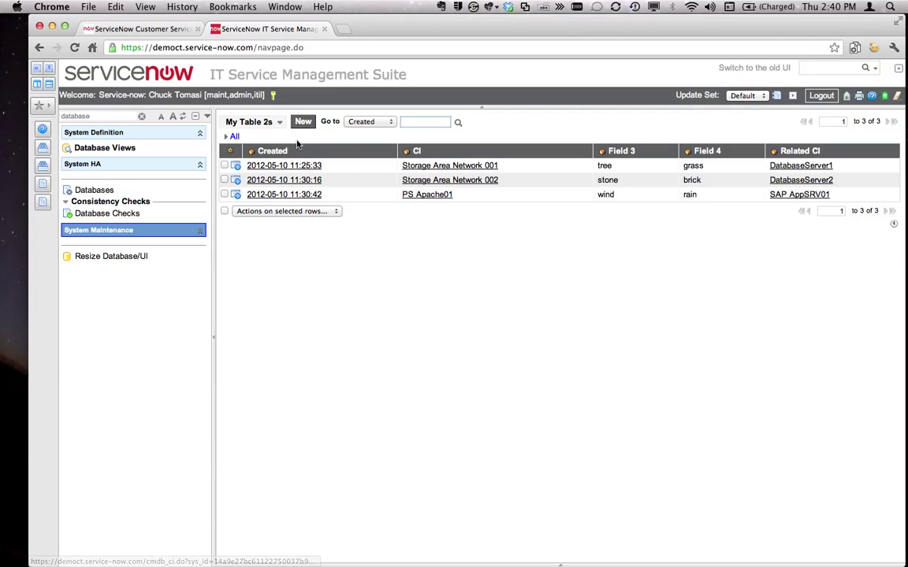
# - Open the u_my_view_1 definition and run Try It to see its three joined records
pyautogui.click(43, 186)
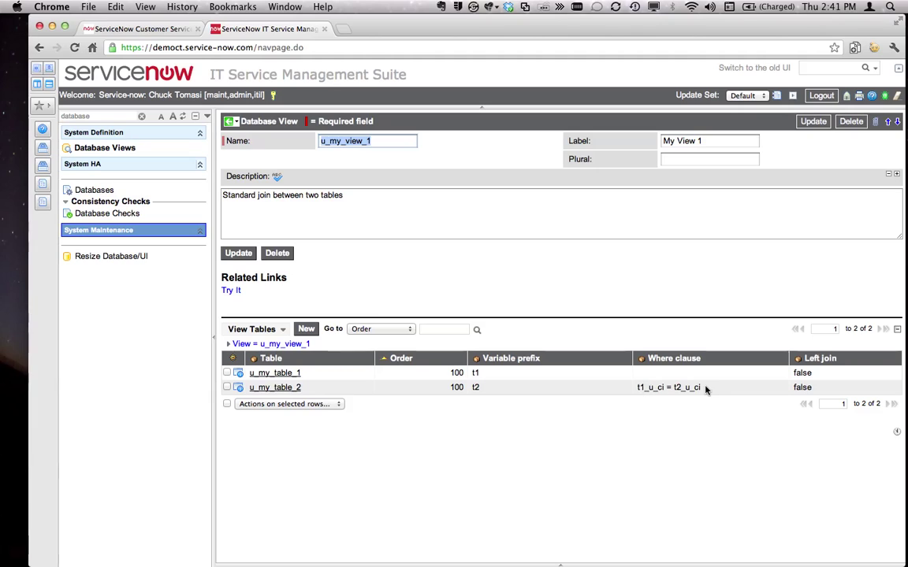
pyautogui.click(235, 291)
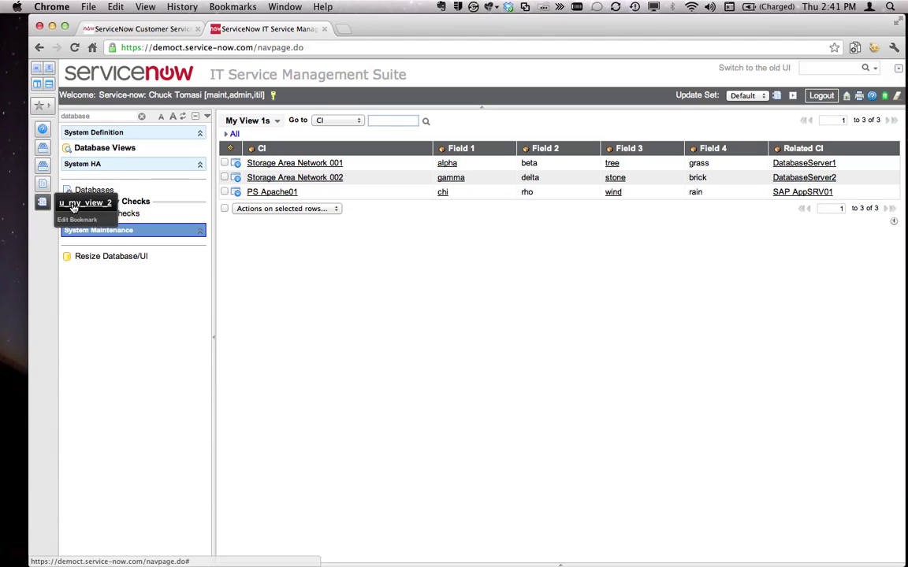
# - Open u_my_view_2's u_my_table_2 view-table entry (prefix t2, where t2_u_ci = t1_u_ci)
pyautogui.click(43, 202)
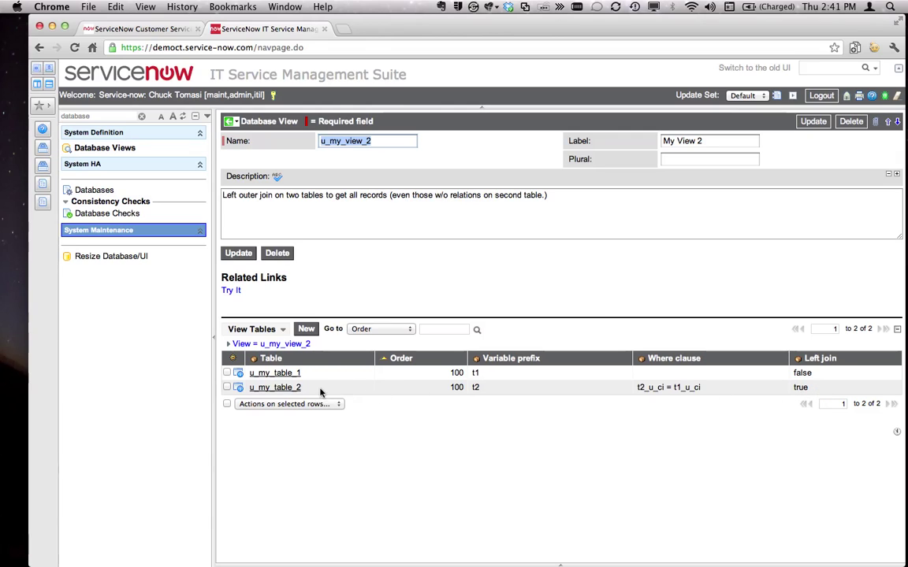
pyautogui.click(298, 388)
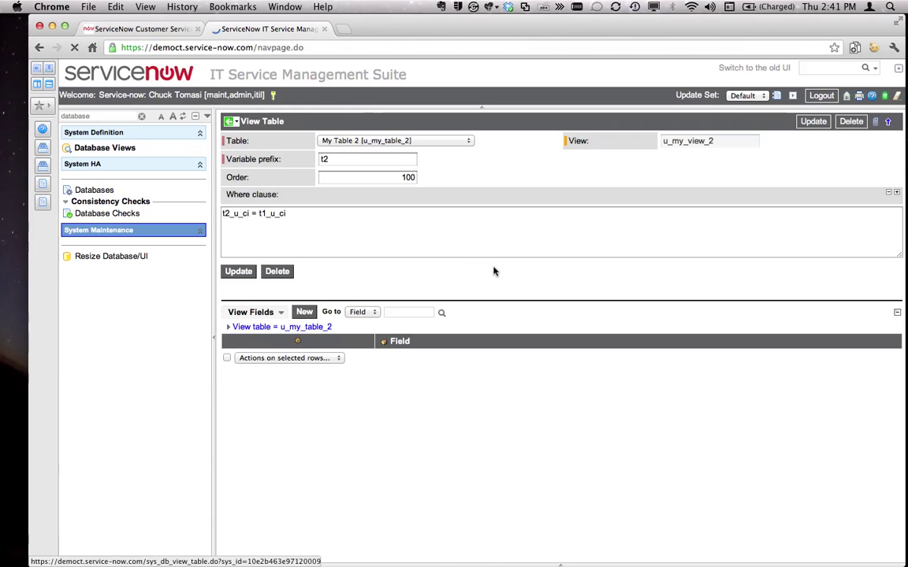
# - Add the Left join field right after View in the View Table form layout and save
pyautogui.rightClick(490, 126)
pyautogui.moveTo(525, 177)
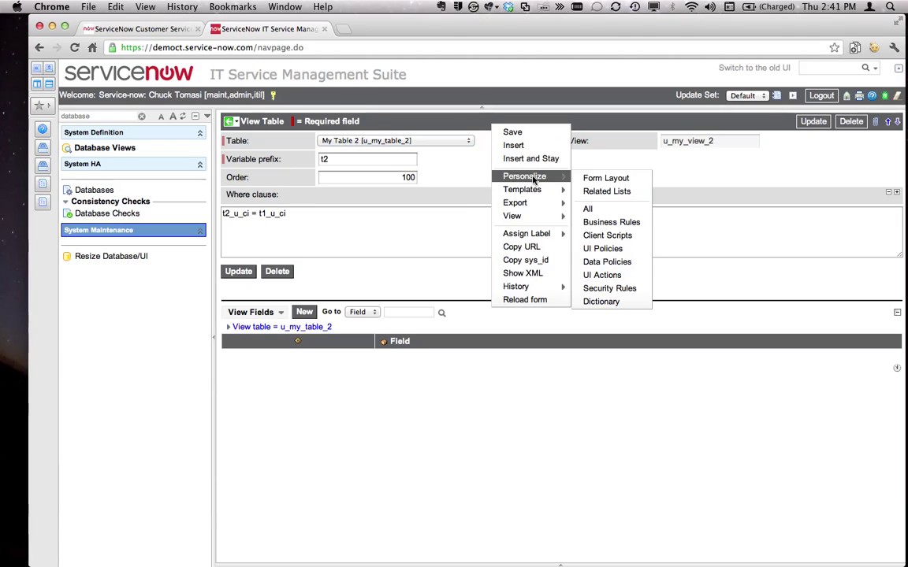
pyautogui.click(606, 179)
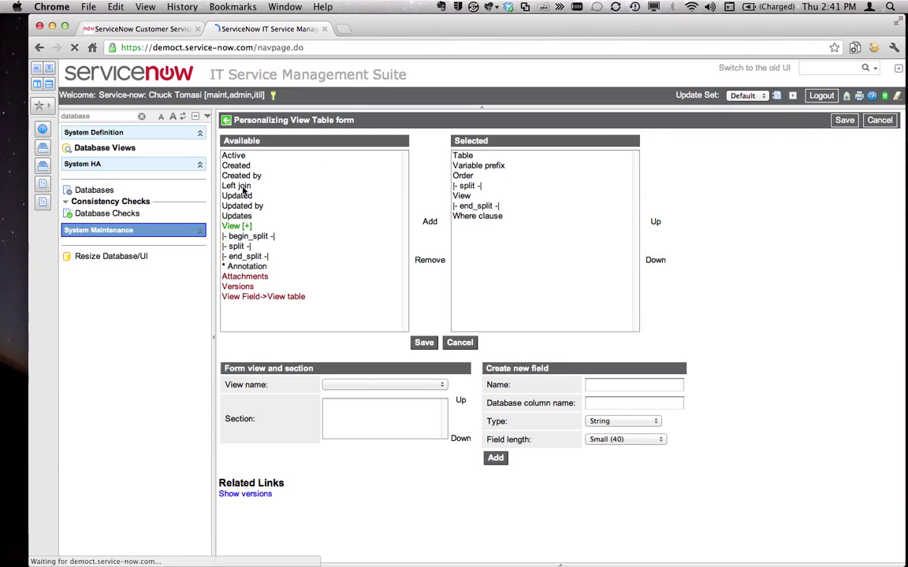
pyautogui.doubleClick(243, 186)
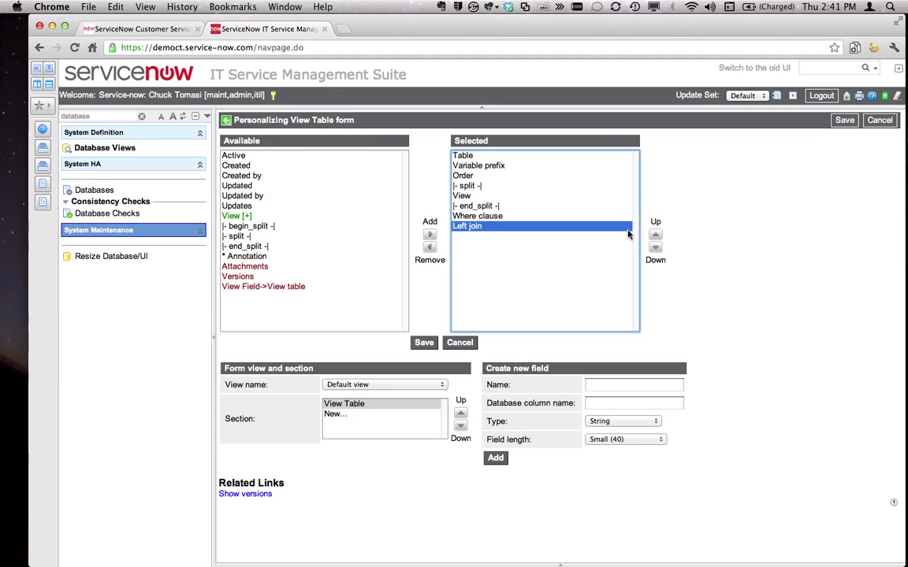
pyautogui.click(655, 235)
pyautogui.click(654, 234)
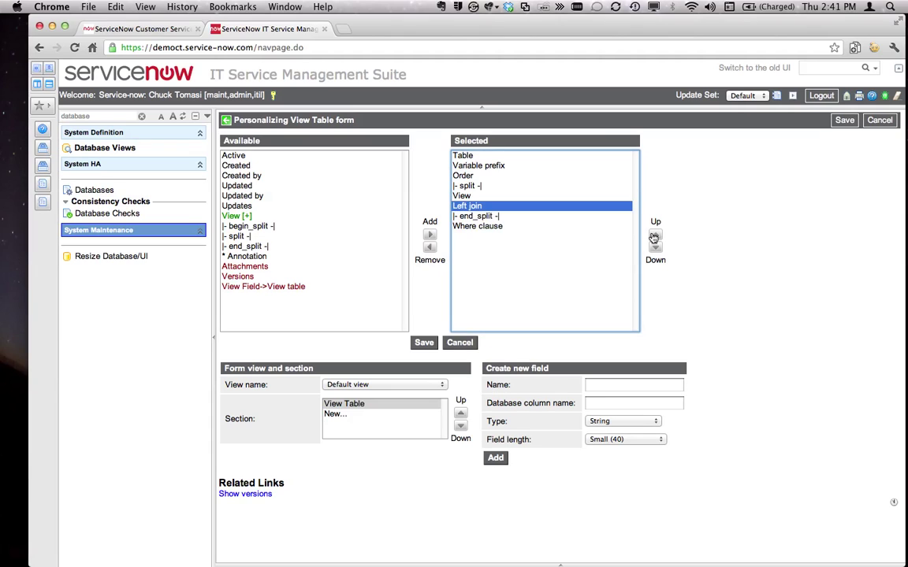
pyautogui.click(430, 345)
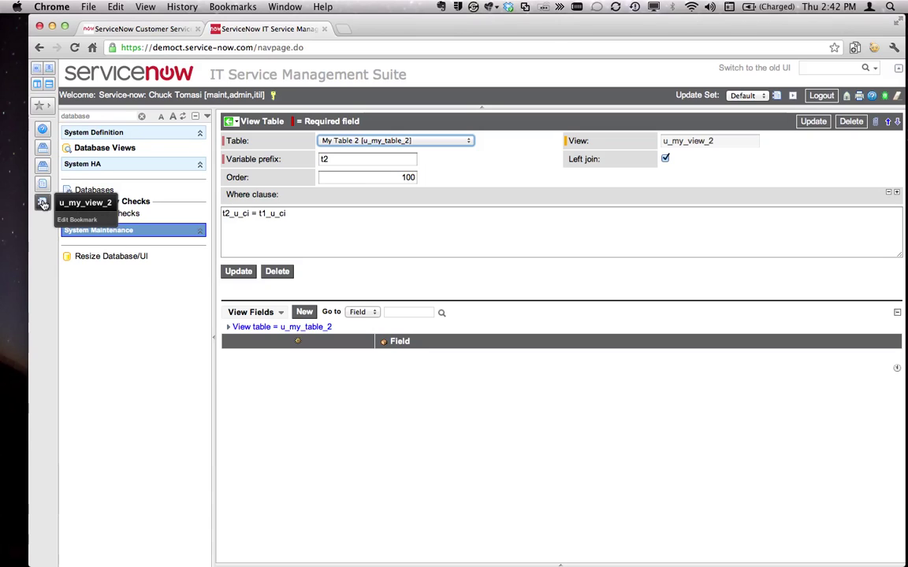
# - Reopen u_my_view_2 and run Try It to list all five CIs, including blanks
pyautogui.click(42, 203)
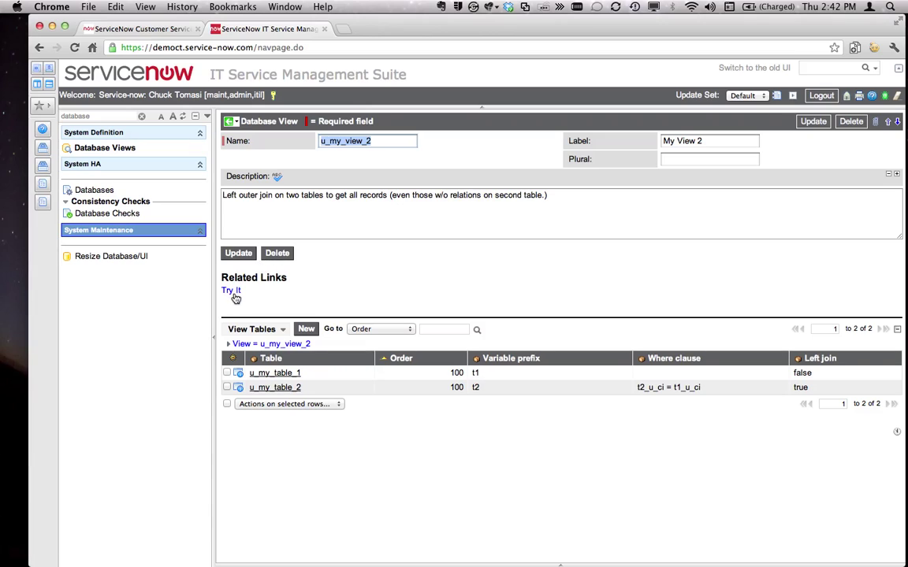
pyautogui.click(233, 292)
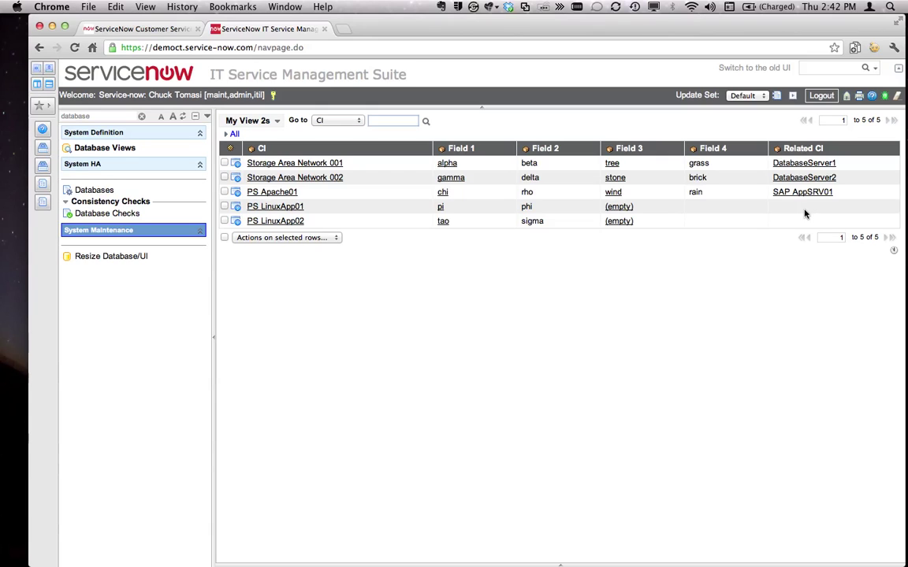
# - Build a list filter condition on the Related CI's Configuration Item Class field
pyautogui.click(228, 135)
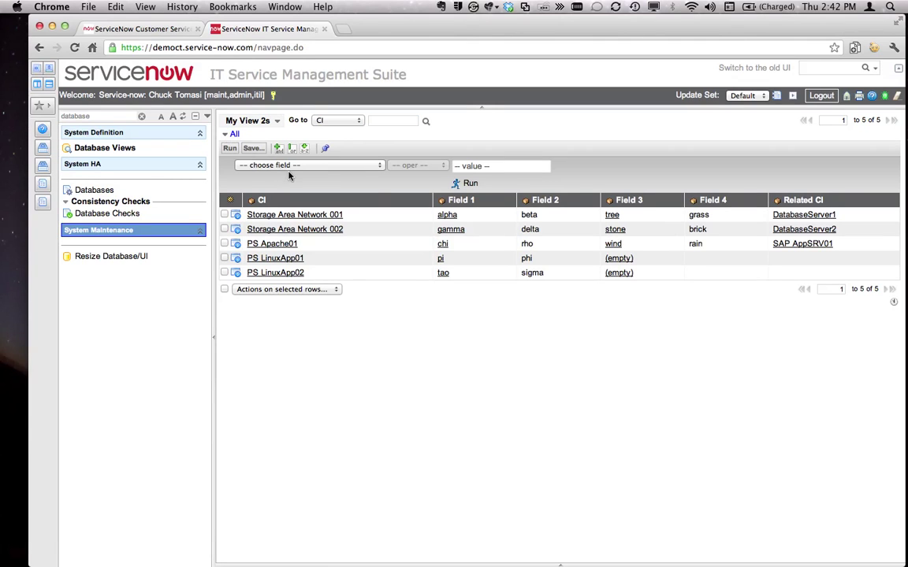
pyautogui.click(305, 166)
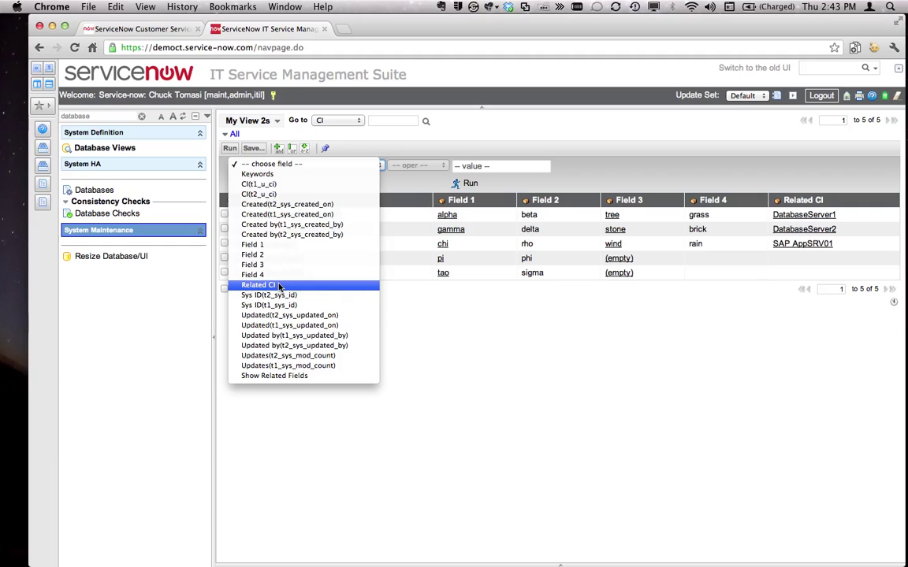
pyautogui.click(280, 376)
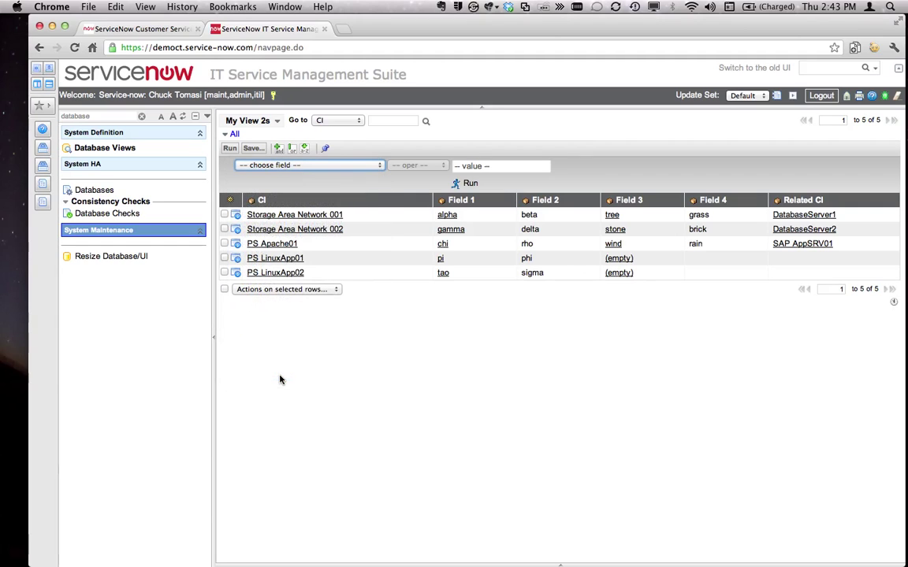
pyautogui.click(365, 167)
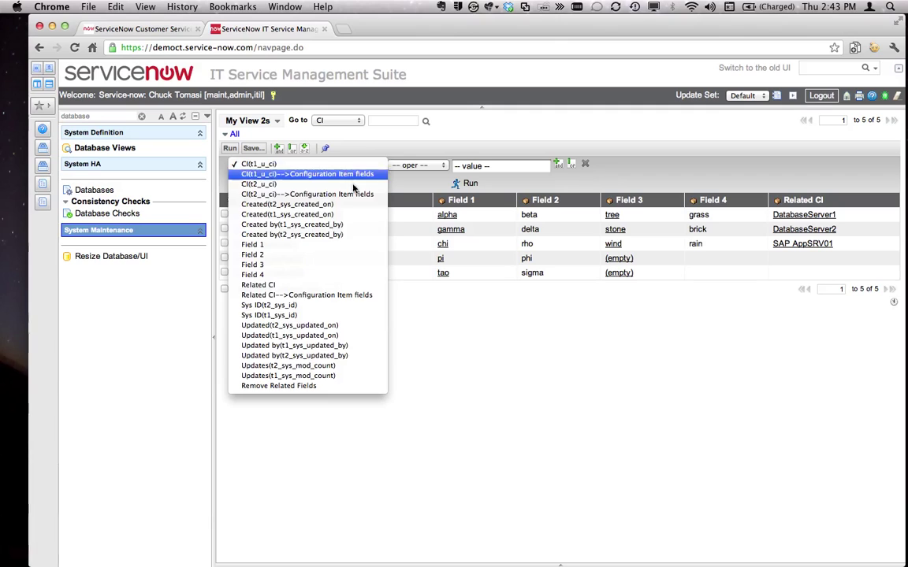
pyautogui.click(318, 294)
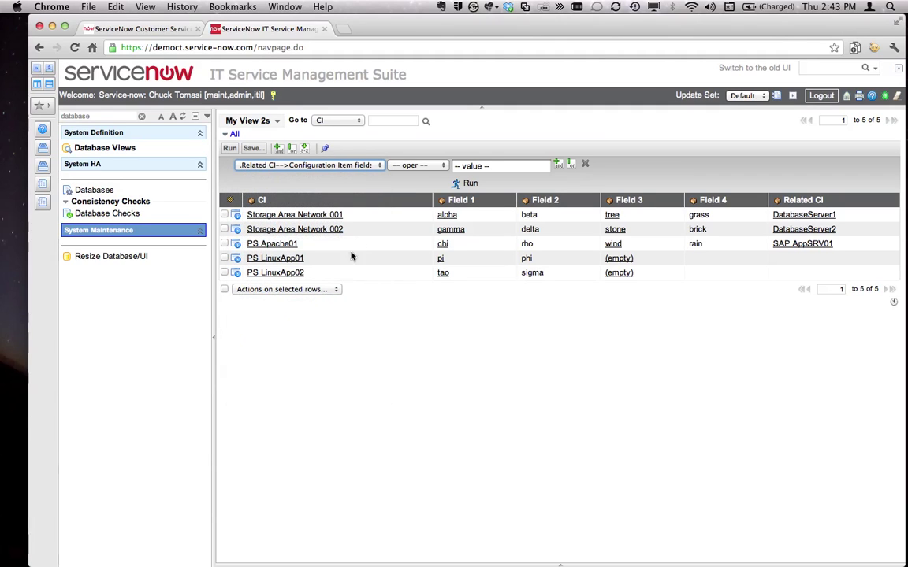
pyautogui.click(362, 167)
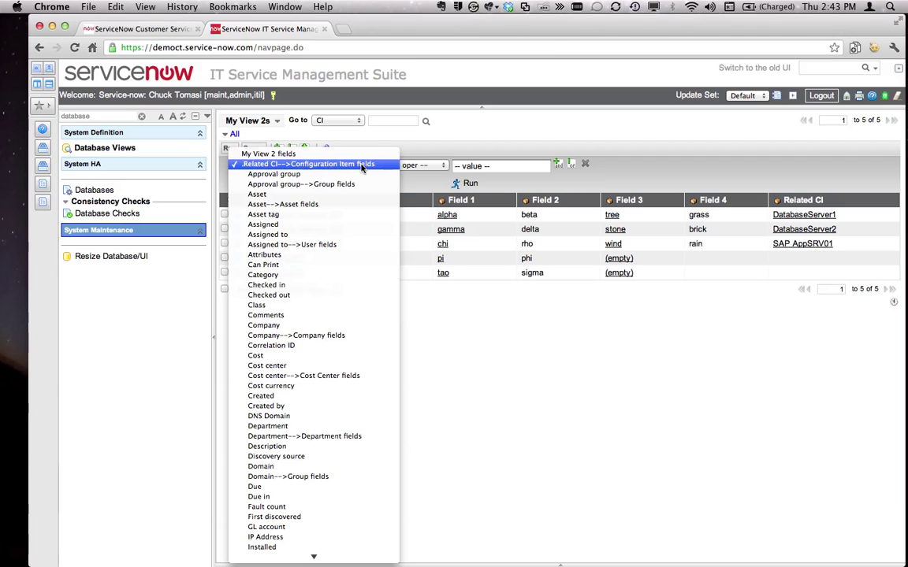
pyautogui.click(330, 306)
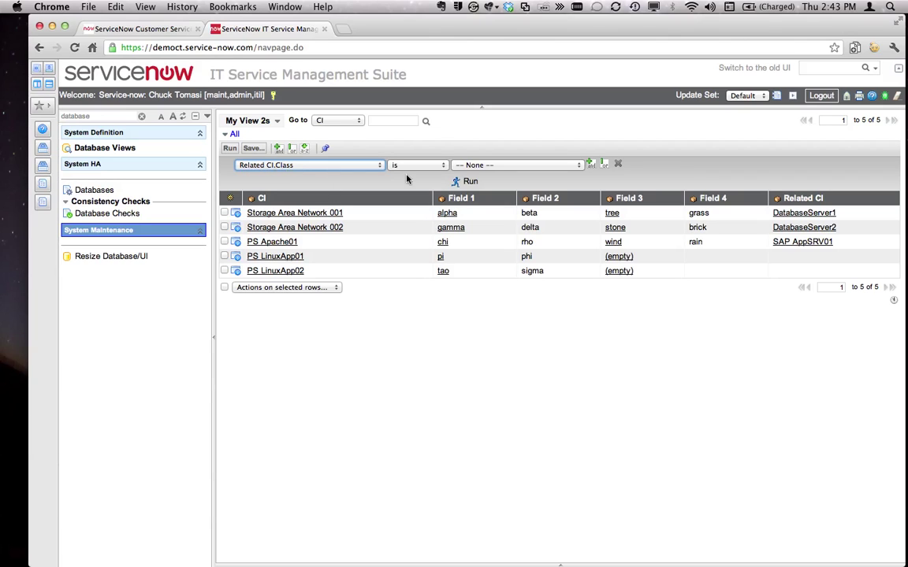
# - Set the Class condition to 'is not AIX Server' and run the filter
pyautogui.click(433, 170)
pyautogui.click(398, 175)
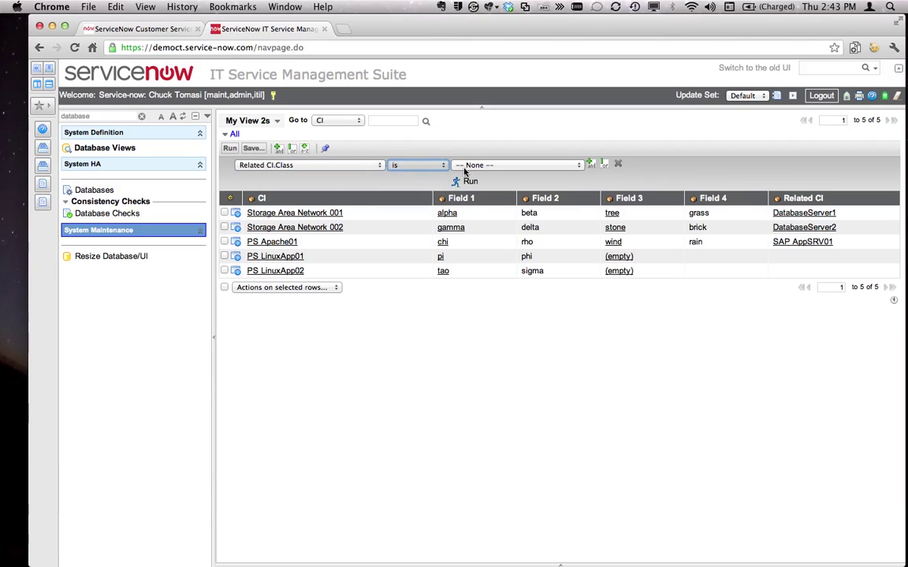
pyautogui.click(477, 166)
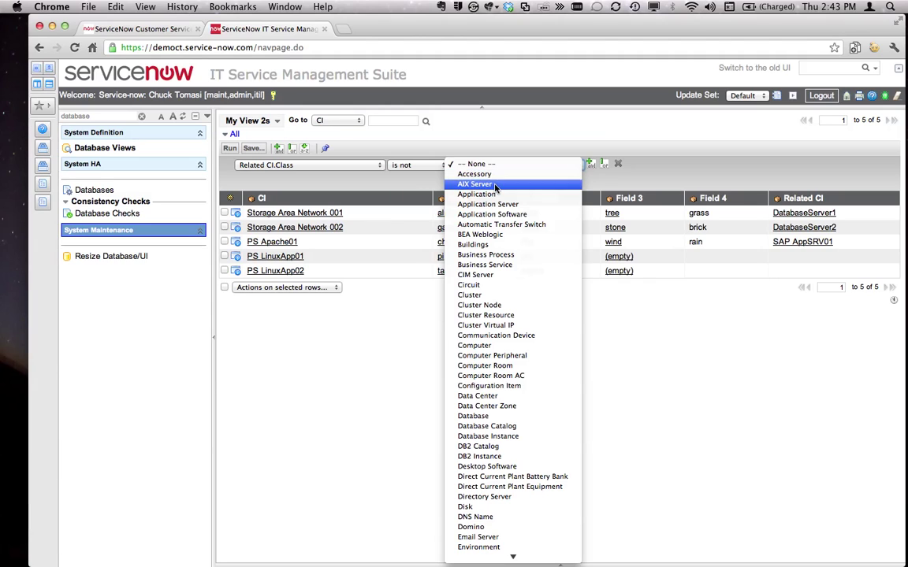
pyautogui.click(478, 184)
pyautogui.click(471, 181)
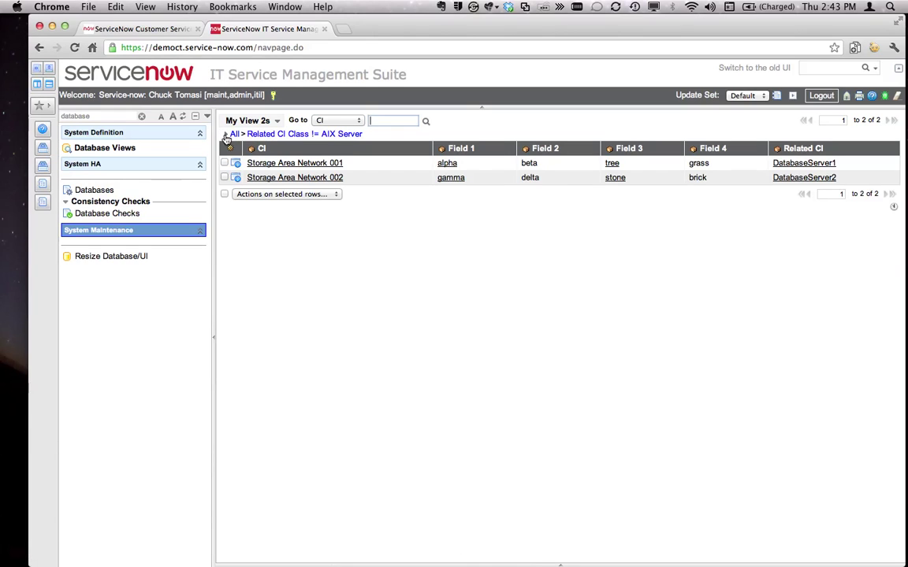
# - Add an OR condition 'Related CI.Class is -- None --' and rerun the filter
pyautogui.click(224, 134)
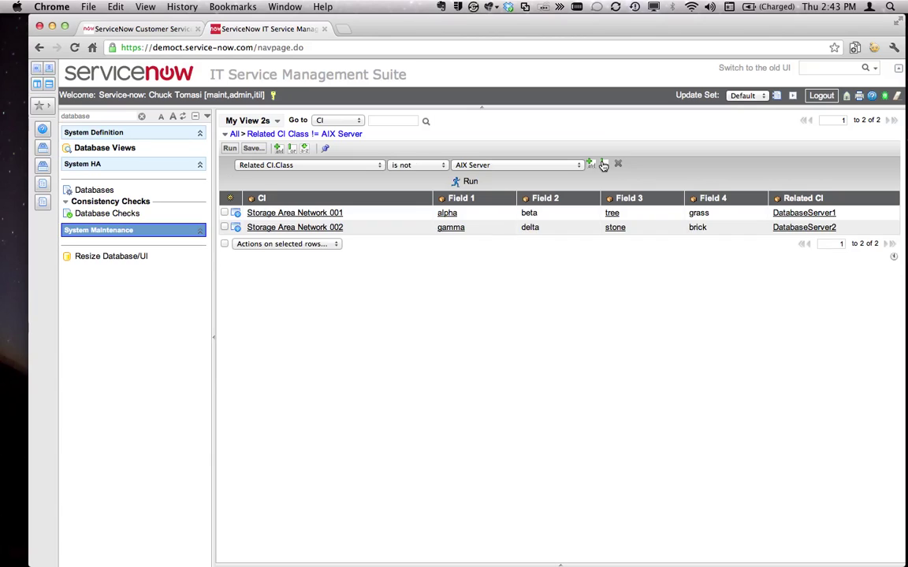
pyautogui.click(599, 163)
pyautogui.click(437, 180)
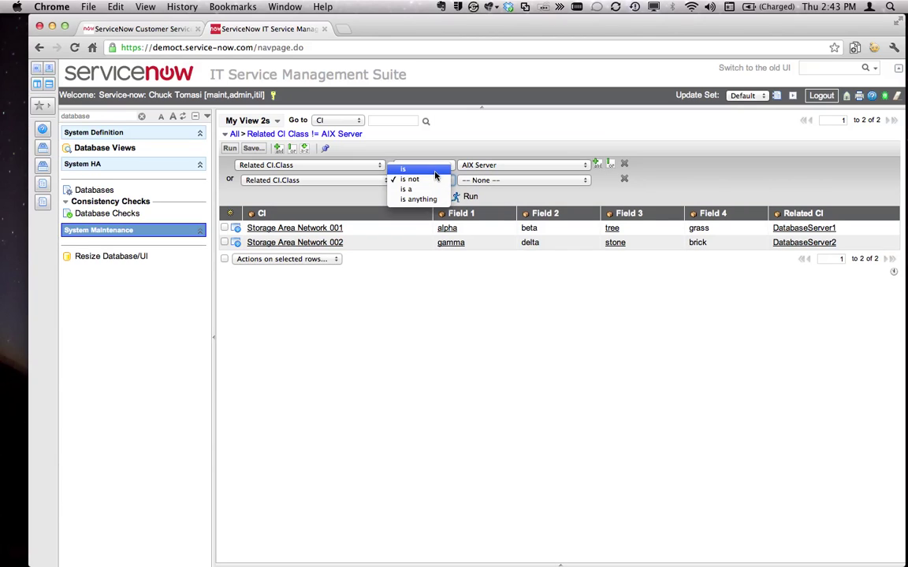
pyautogui.click(405, 169)
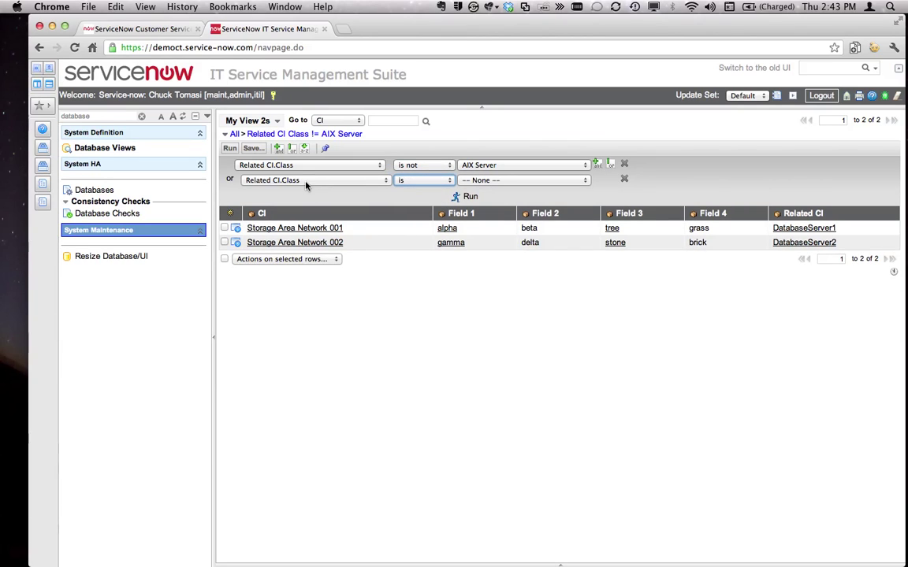
pyautogui.click(468, 196)
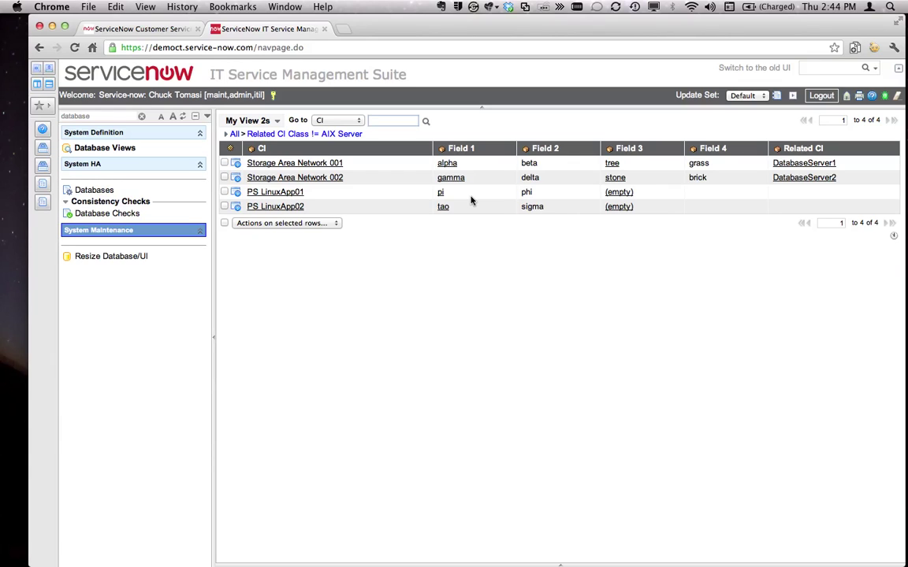
pyautogui.click(227, 135)
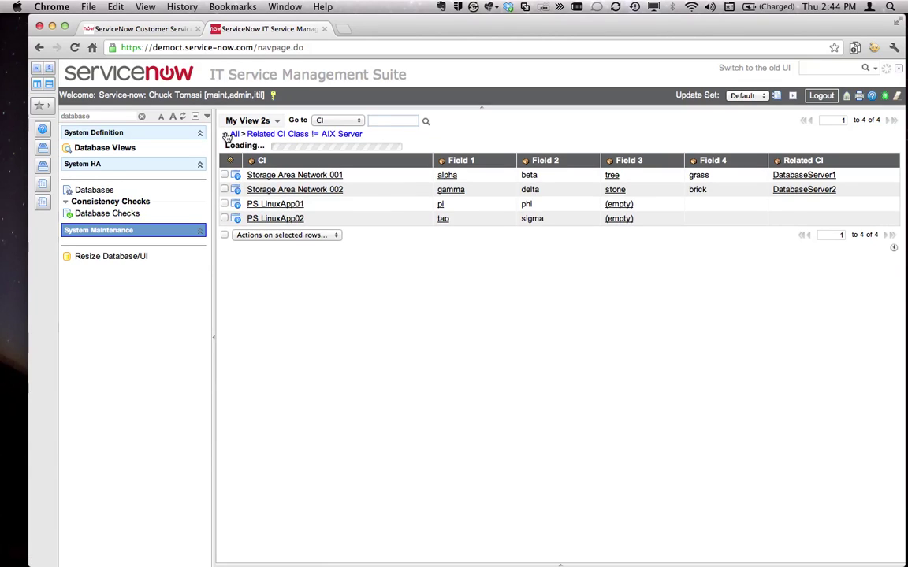
pyautogui.click(597, 165)
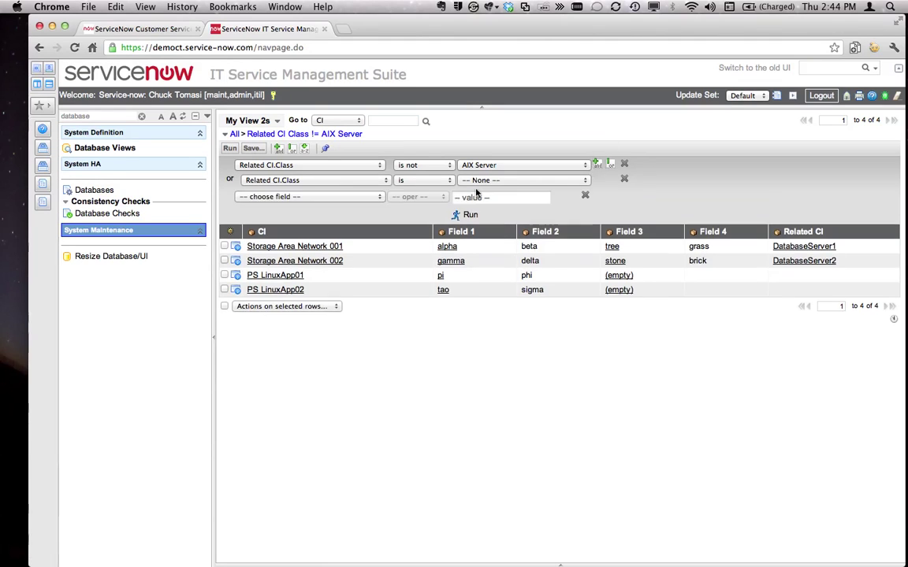
pyautogui.click(285, 196)
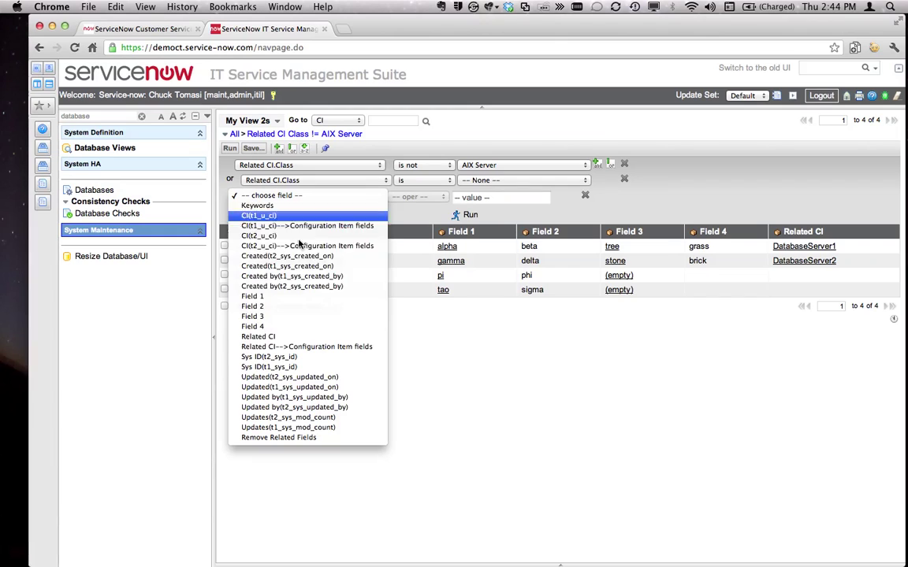
pyautogui.click(300, 348)
pyautogui.click(300, 197)
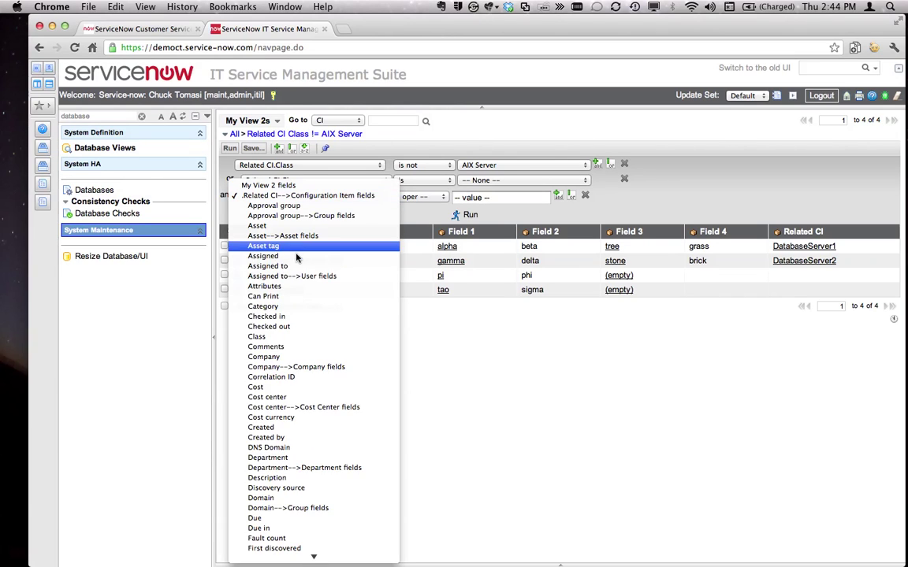
pyautogui.click(294, 338)
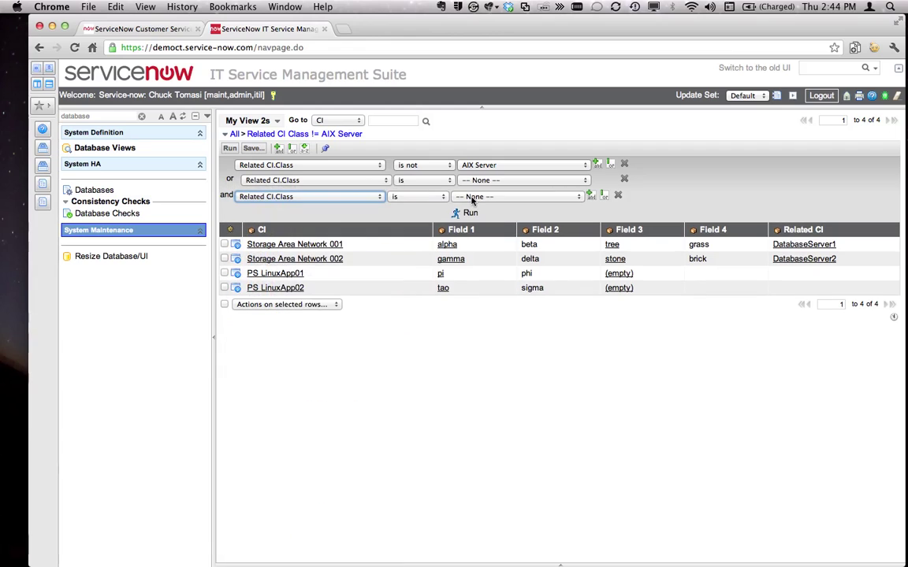
pyautogui.click(473, 197)
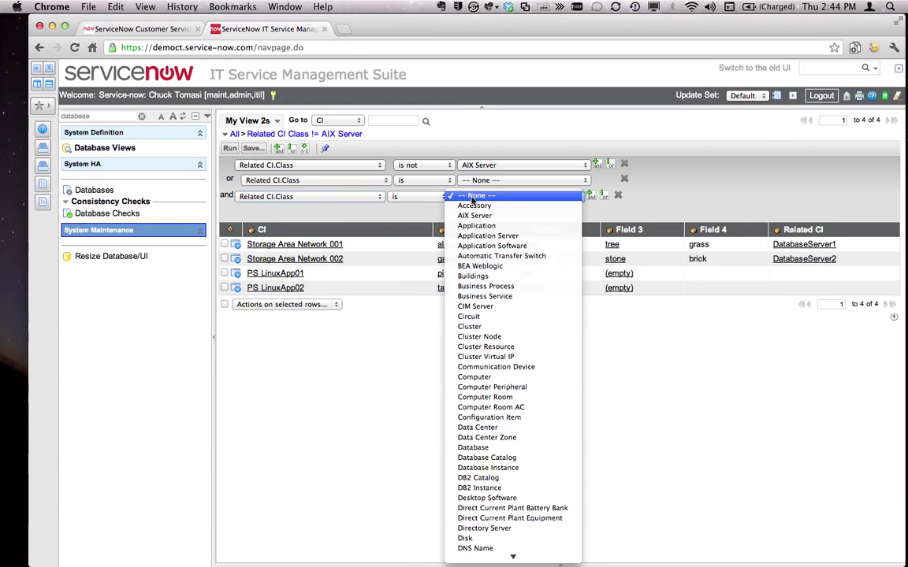
pyautogui.click(499, 447)
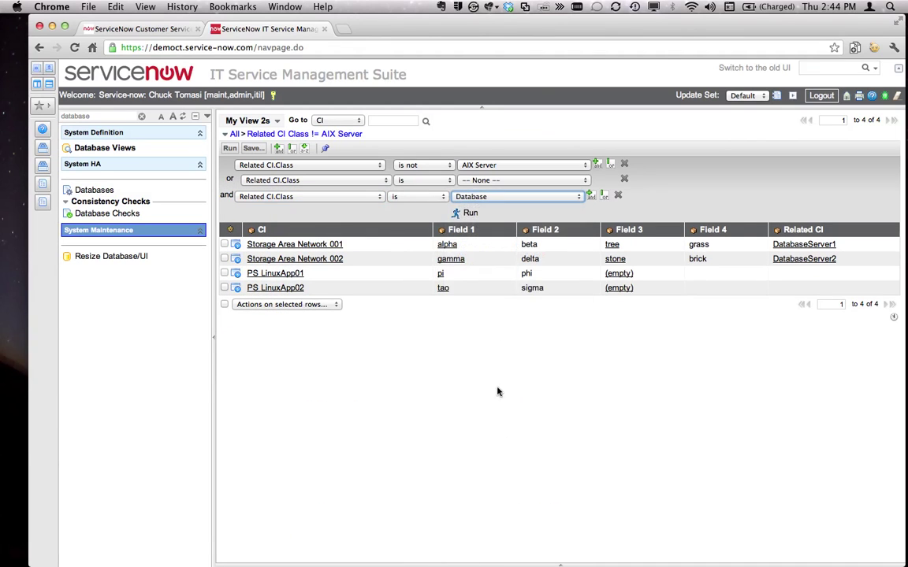
pyautogui.click(603, 196)
pyautogui.click(426, 197)
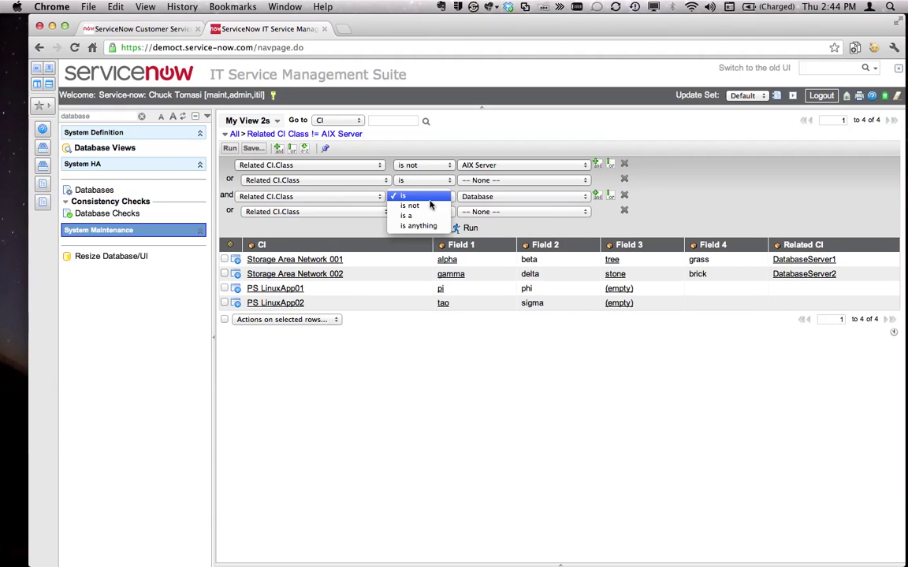
pyautogui.click(425, 206)
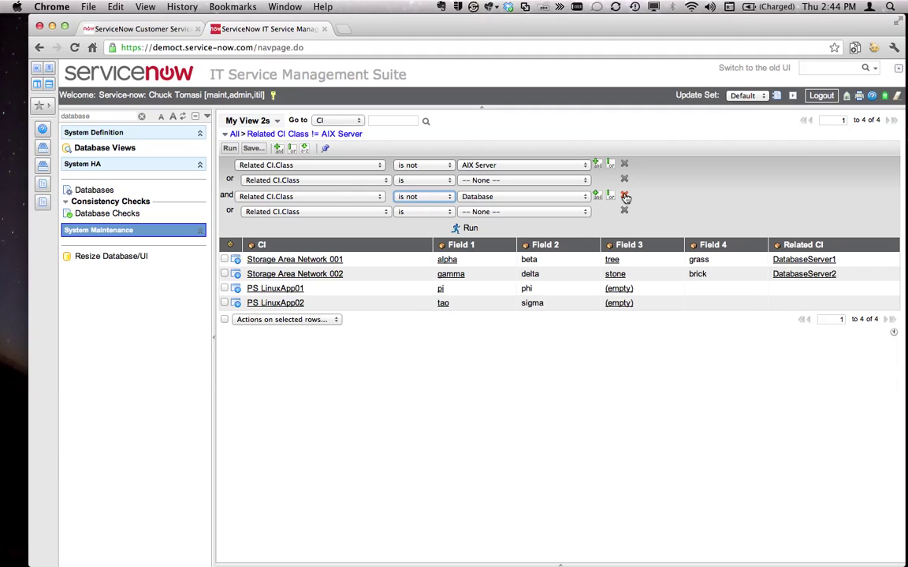
pyautogui.click(625, 197)
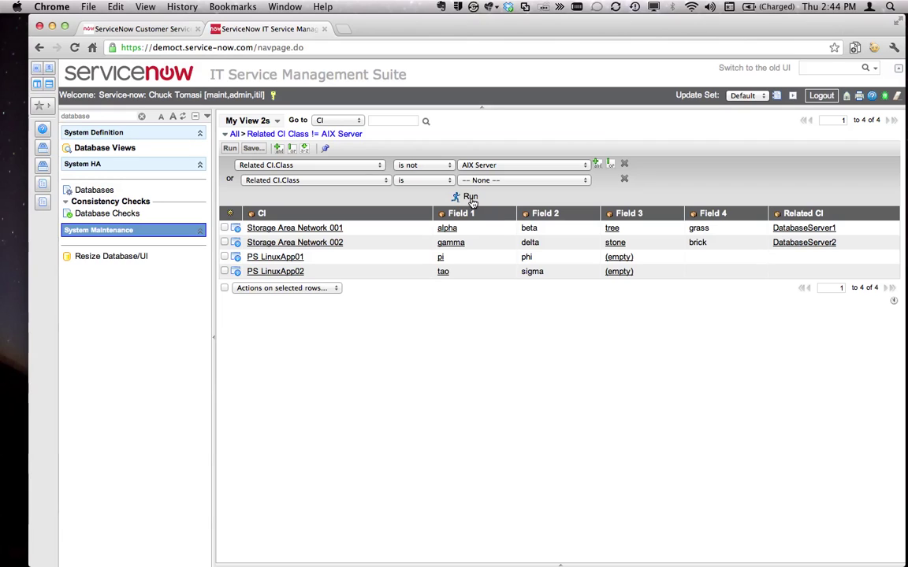
pyautogui.click(470, 197)
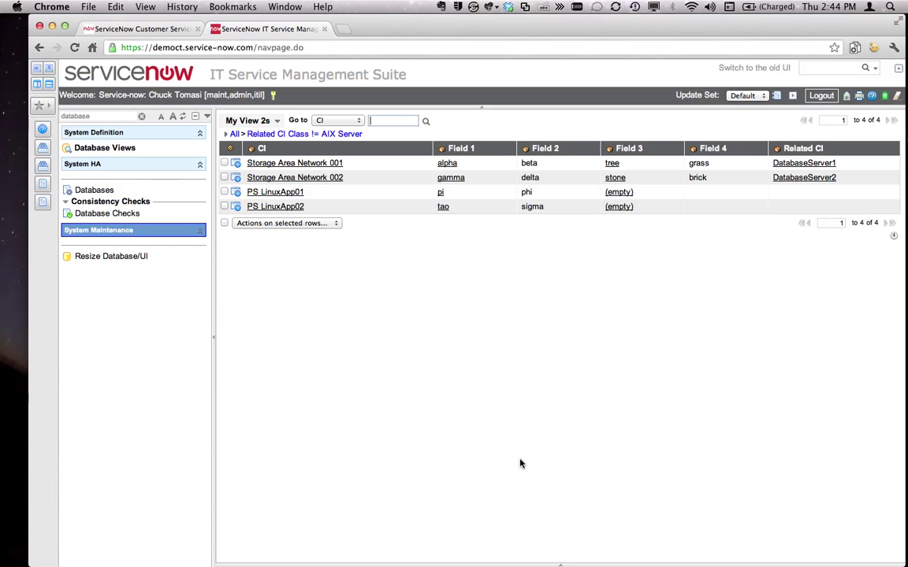